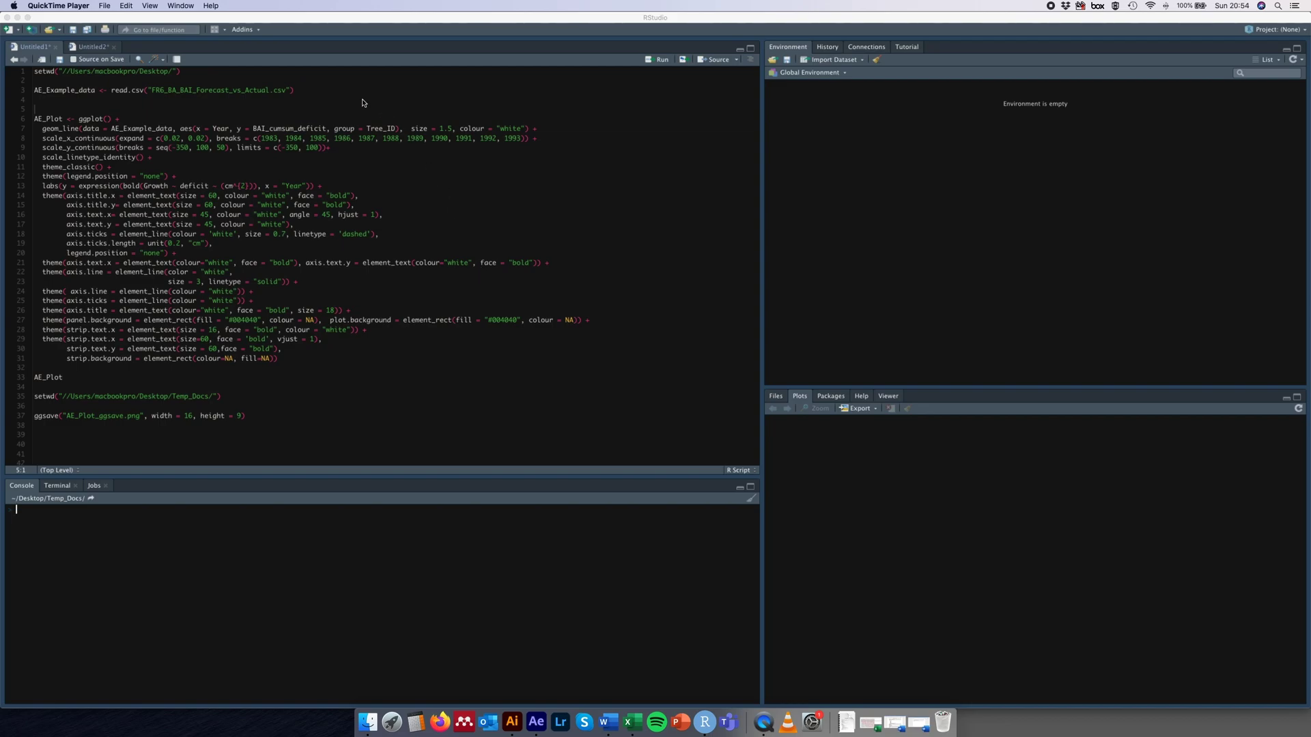
Set the working directory, load the forecast CSV into AE_Example_data, and draw AE_Plot.
left_click(269, 77)
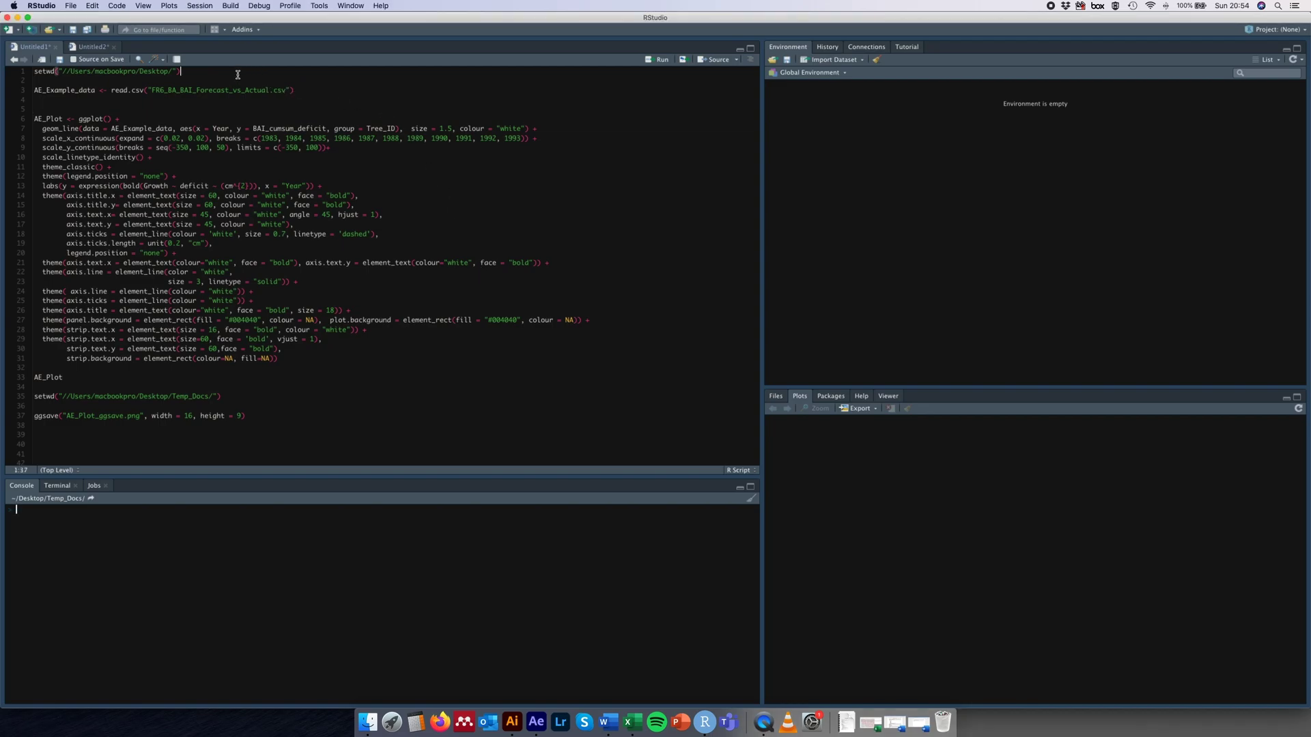
key("cmd+Return")
key("super+Return")
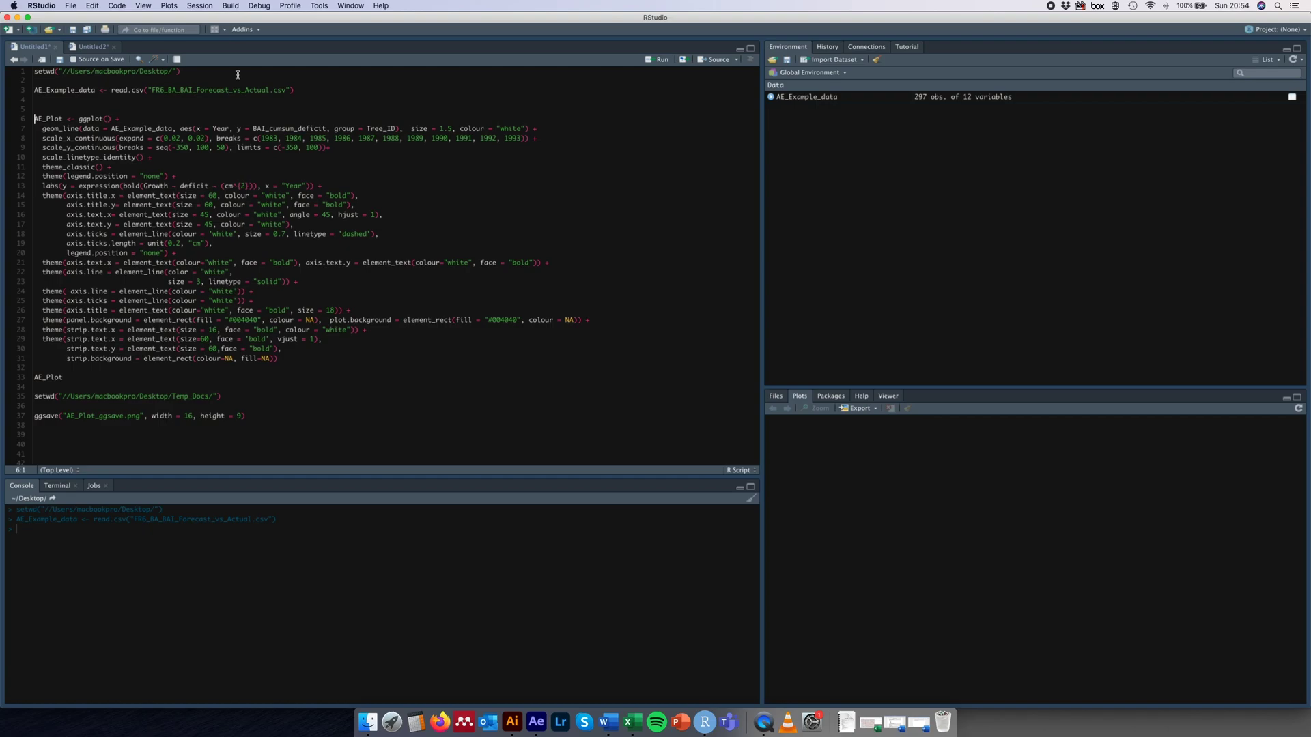
key("super+Return")
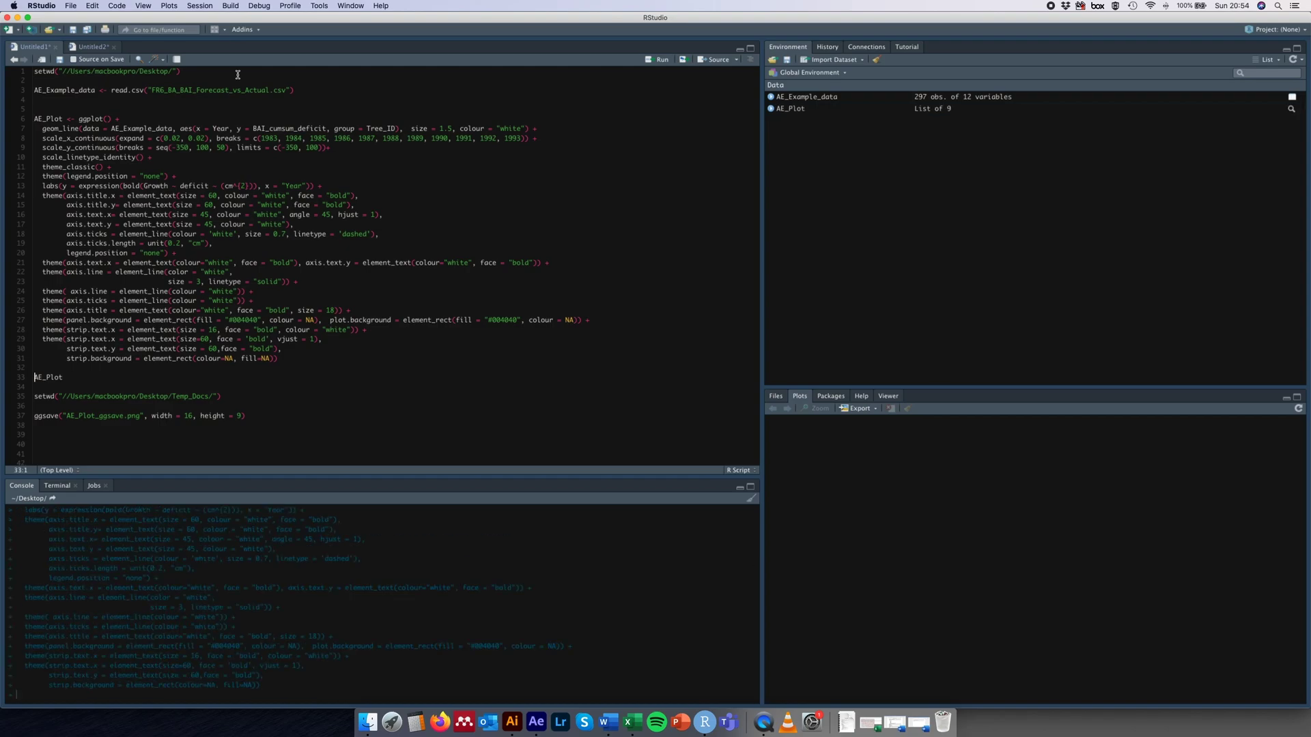
key("super+Return")
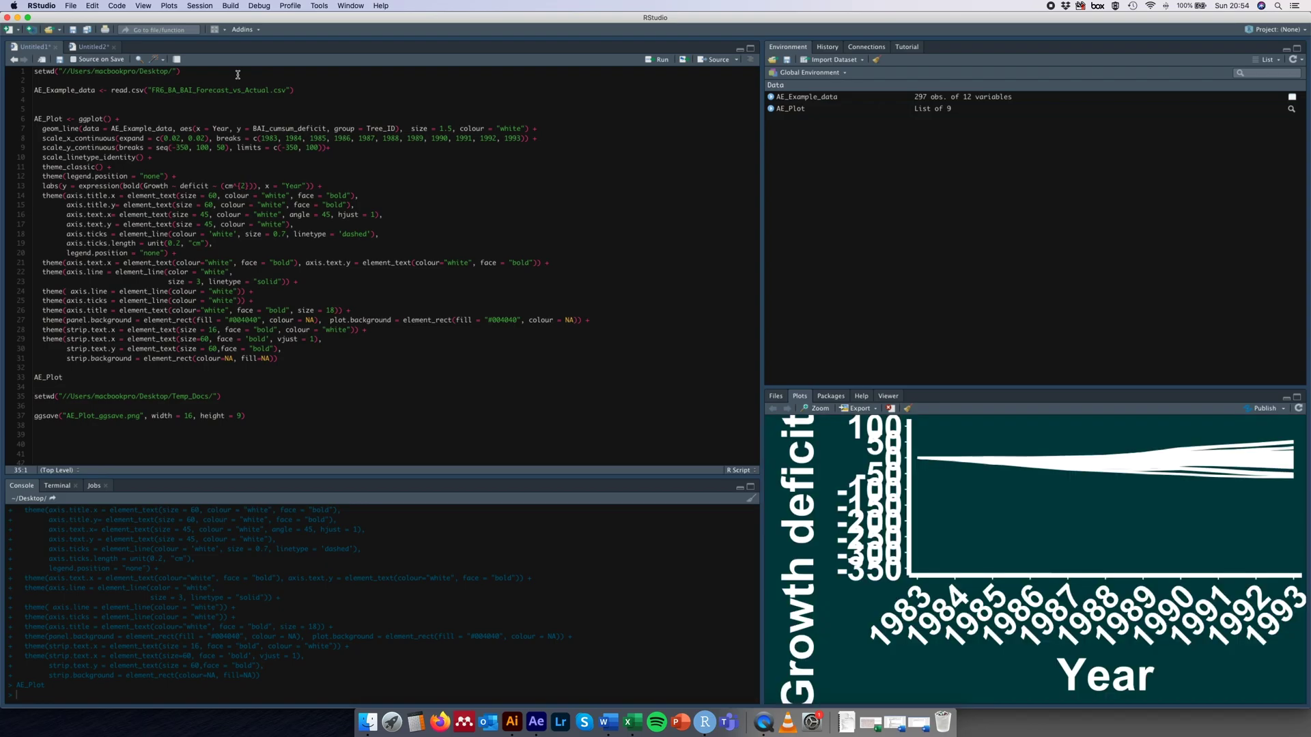
Save the plot with ggsave as AE_Plot_ggsave.png in Temp_Docs.
double_click(503, 320)
left_click(405, 396)
key("super+Return")
key("super+Return")
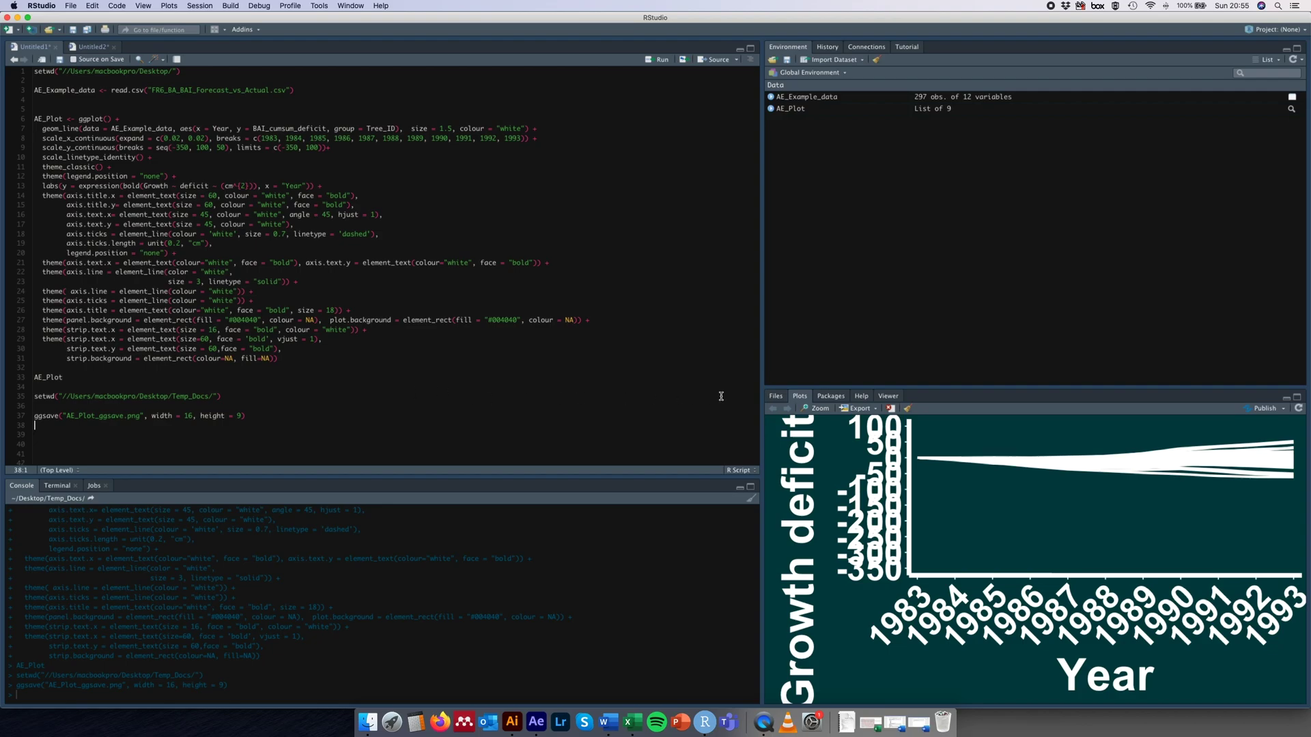
left_click(858, 409)
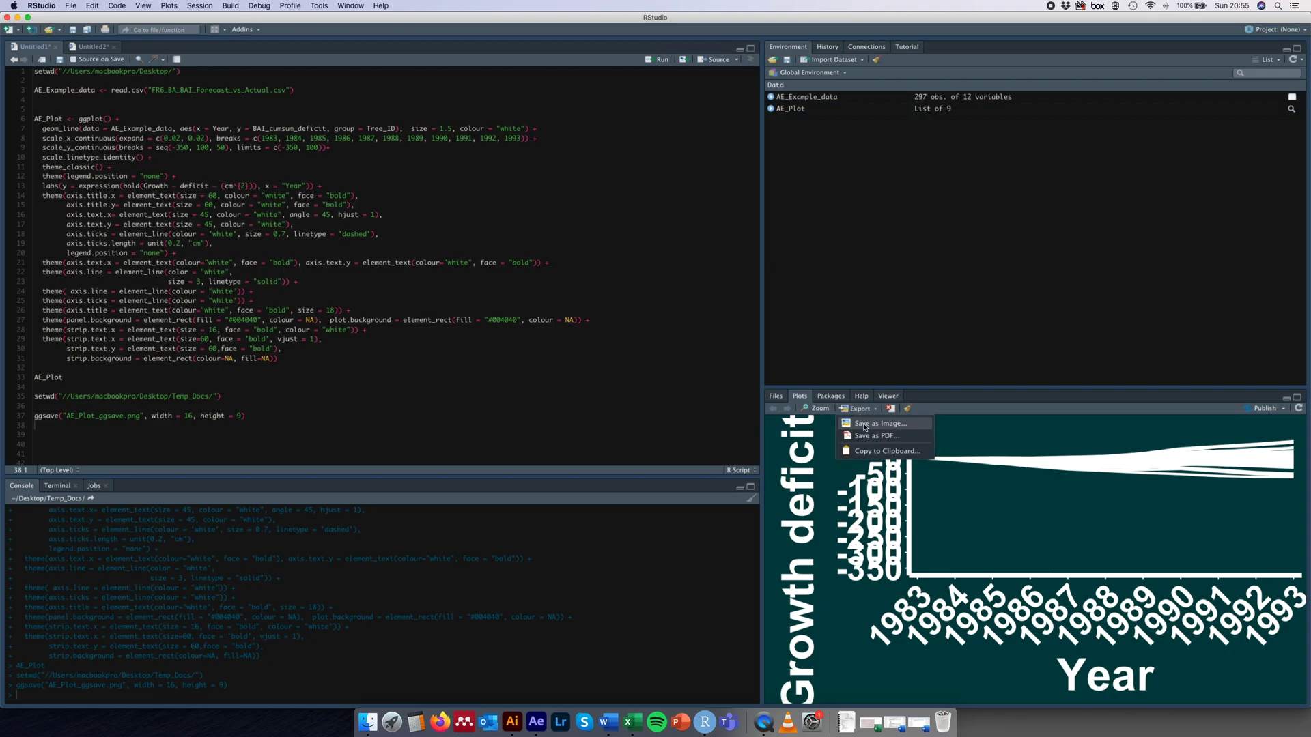
Save the plot as an EPS image named Rplot_eps.
left_click(864, 424)
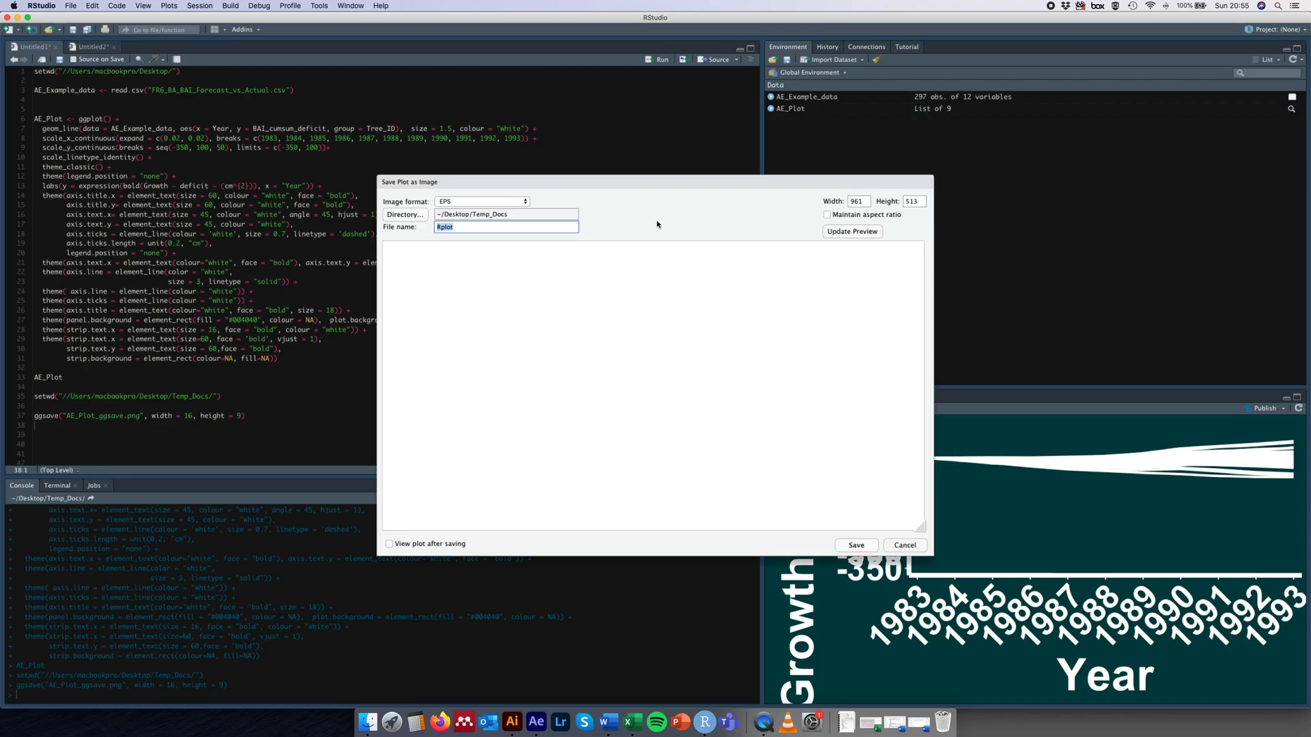
left_click(519, 202)
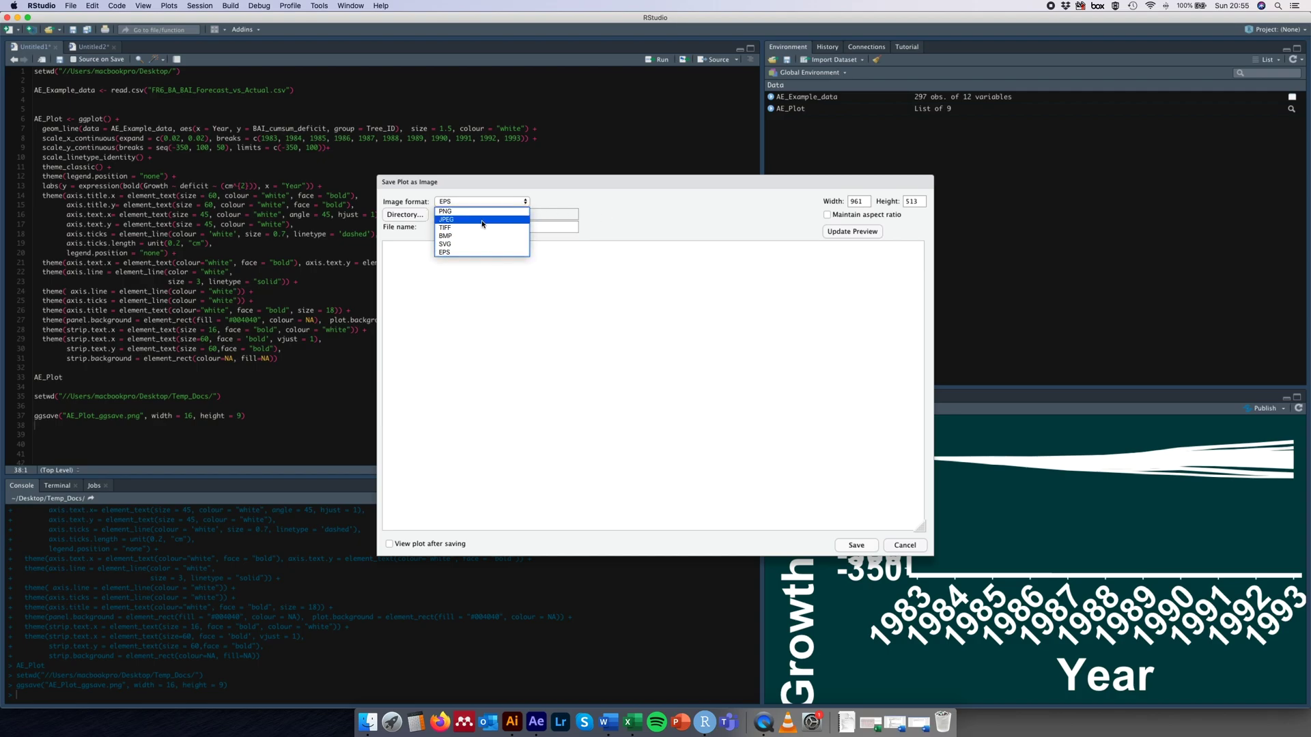
left_click(467, 254)
left_click(413, 230)
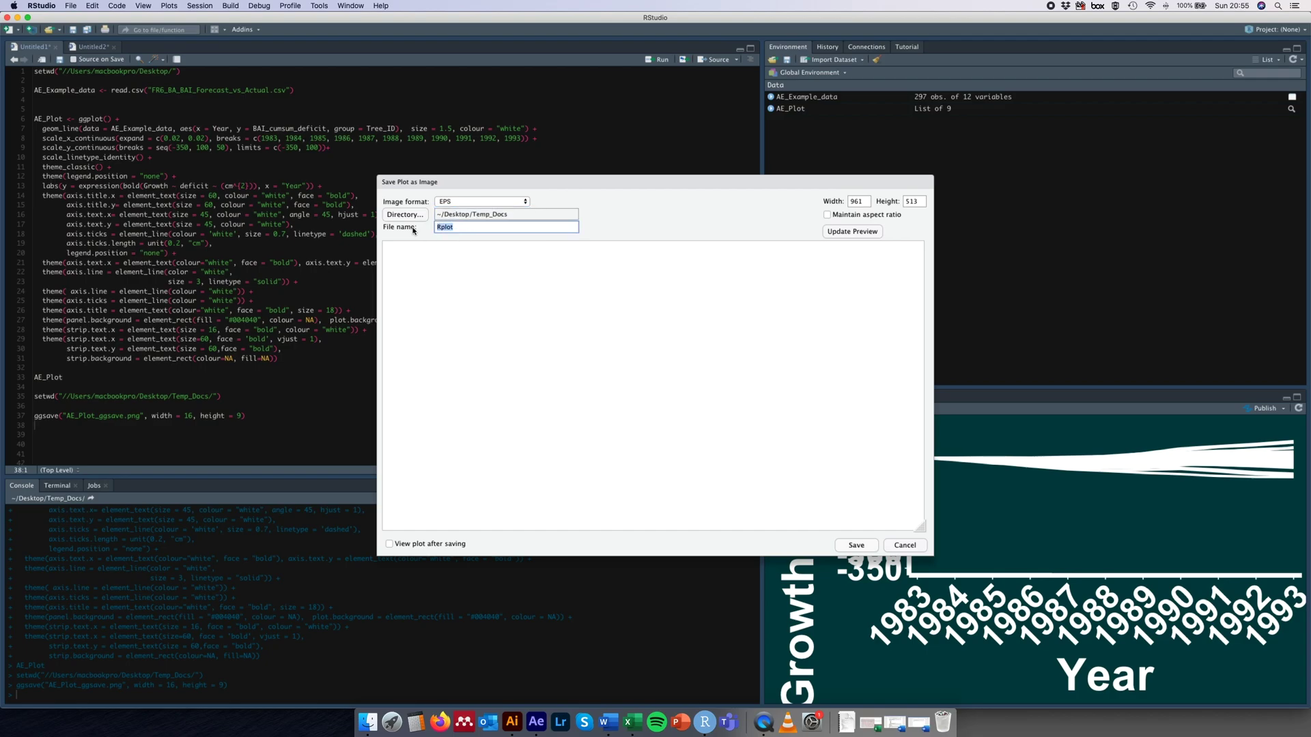
left_click(459, 227)
Set the image size to 1920×1080 and save it into Temp_Docs.
double_click(862, 201)
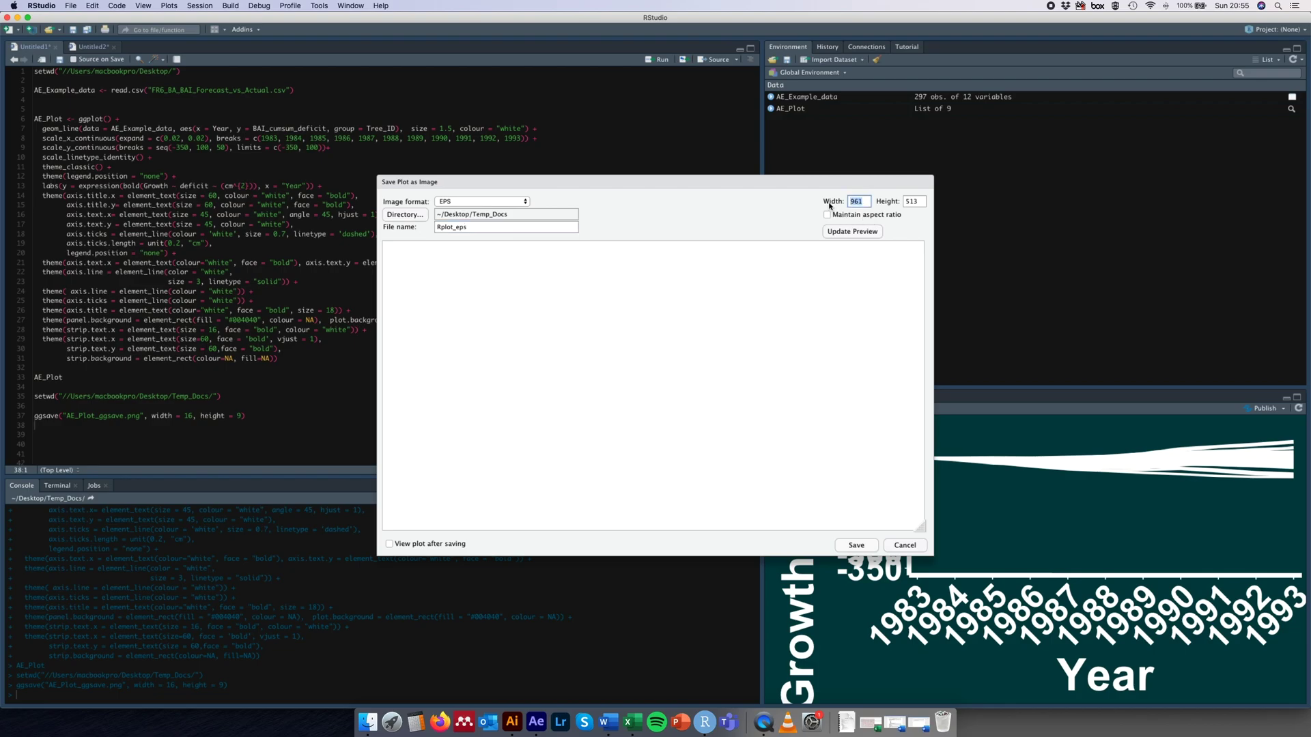
type("1920")
key("Tab")
type("1080")
left_click(857, 545)
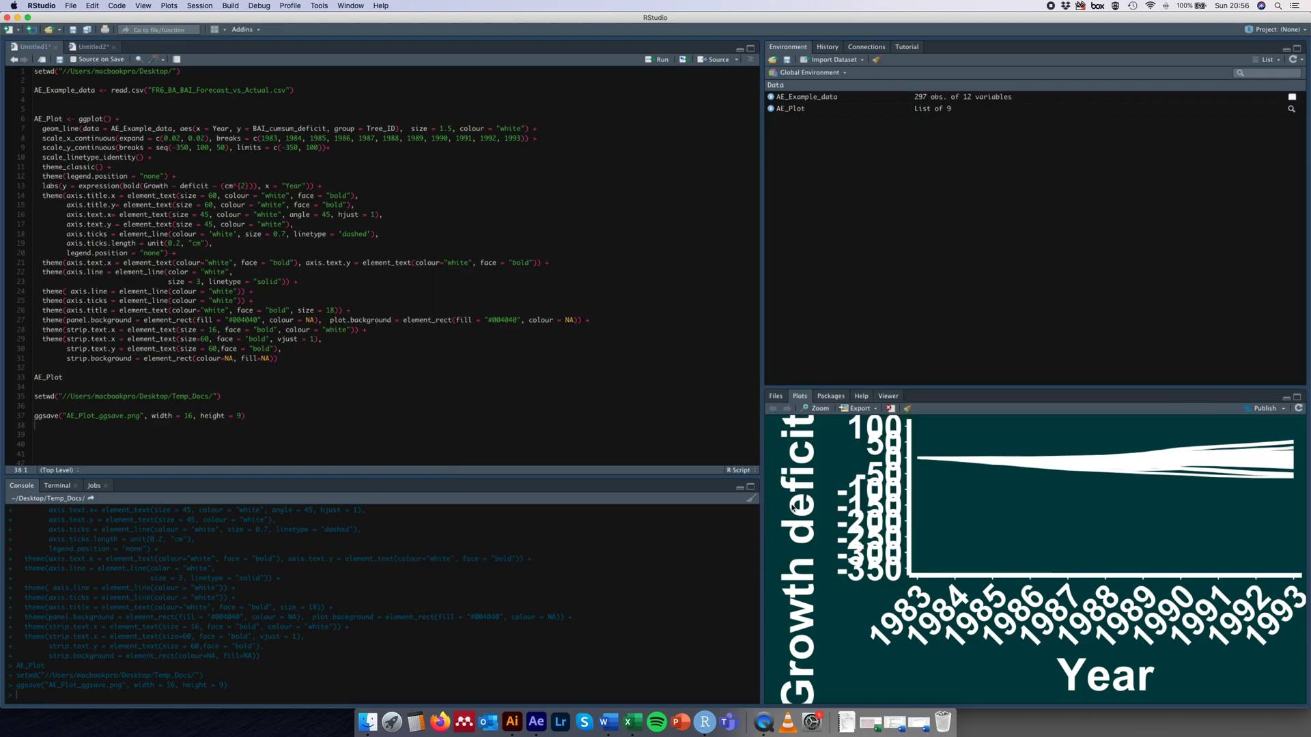
Create Comp 1 in After Effects with the HDTV 1080 25 preset: 1920×1080, 30 seconds.
key("super+Tab")
key("super+Tab")
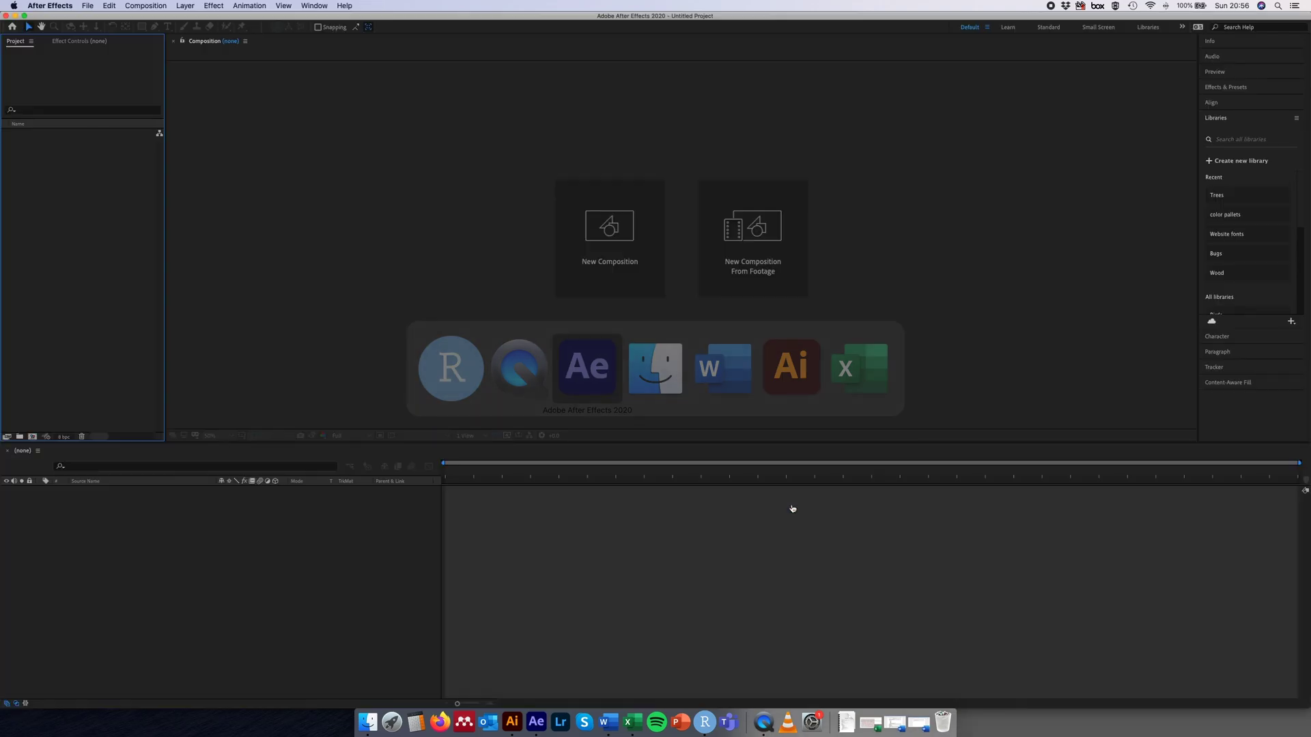
left_click(605, 239)
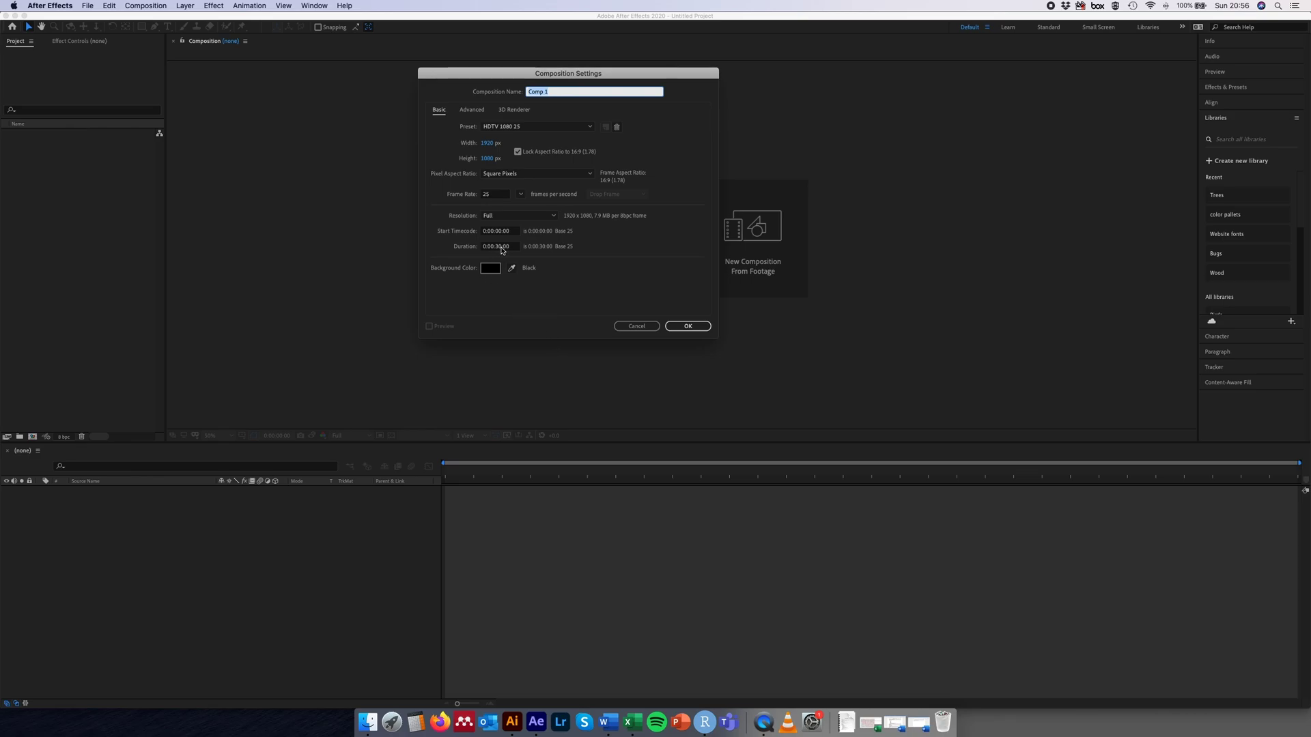
left_click(690, 328)
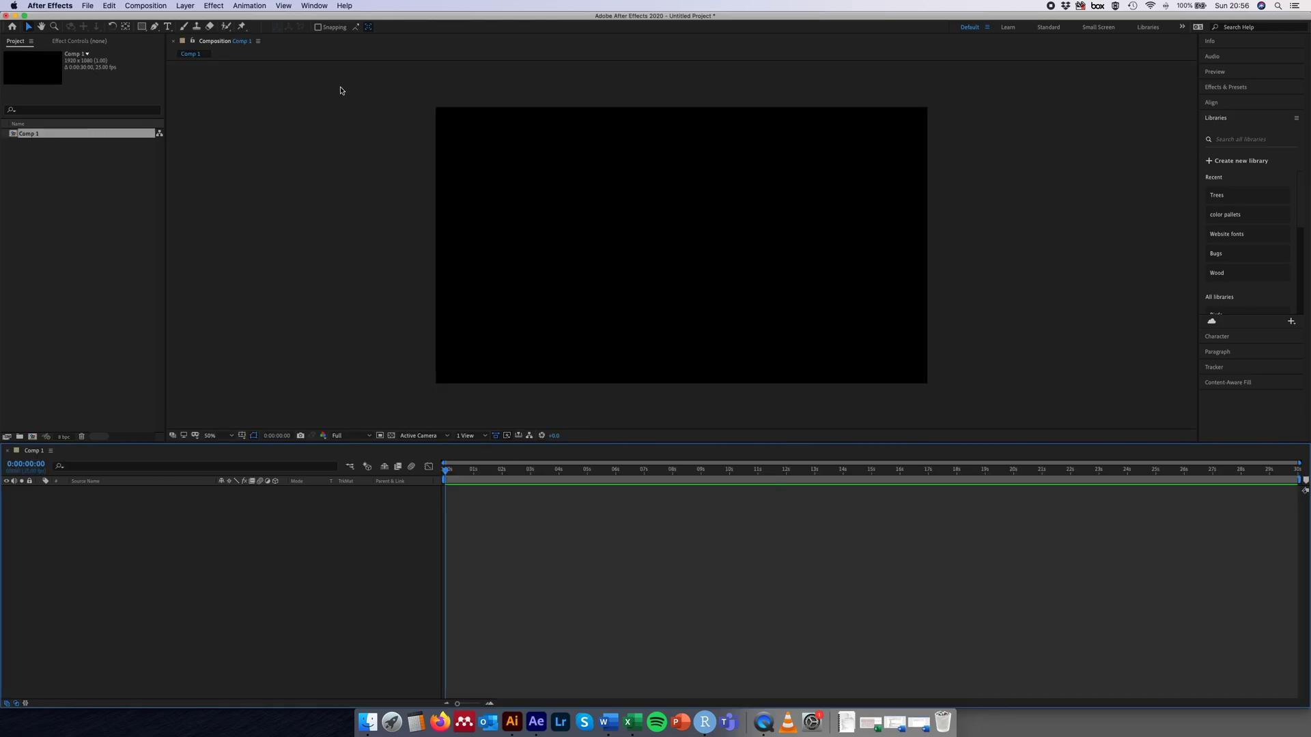
Add a 1920×1080 solid layer, Deep Cyan Solid 1, with hex colour 004040.
left_click(268, 168)
left_click(186, 7)
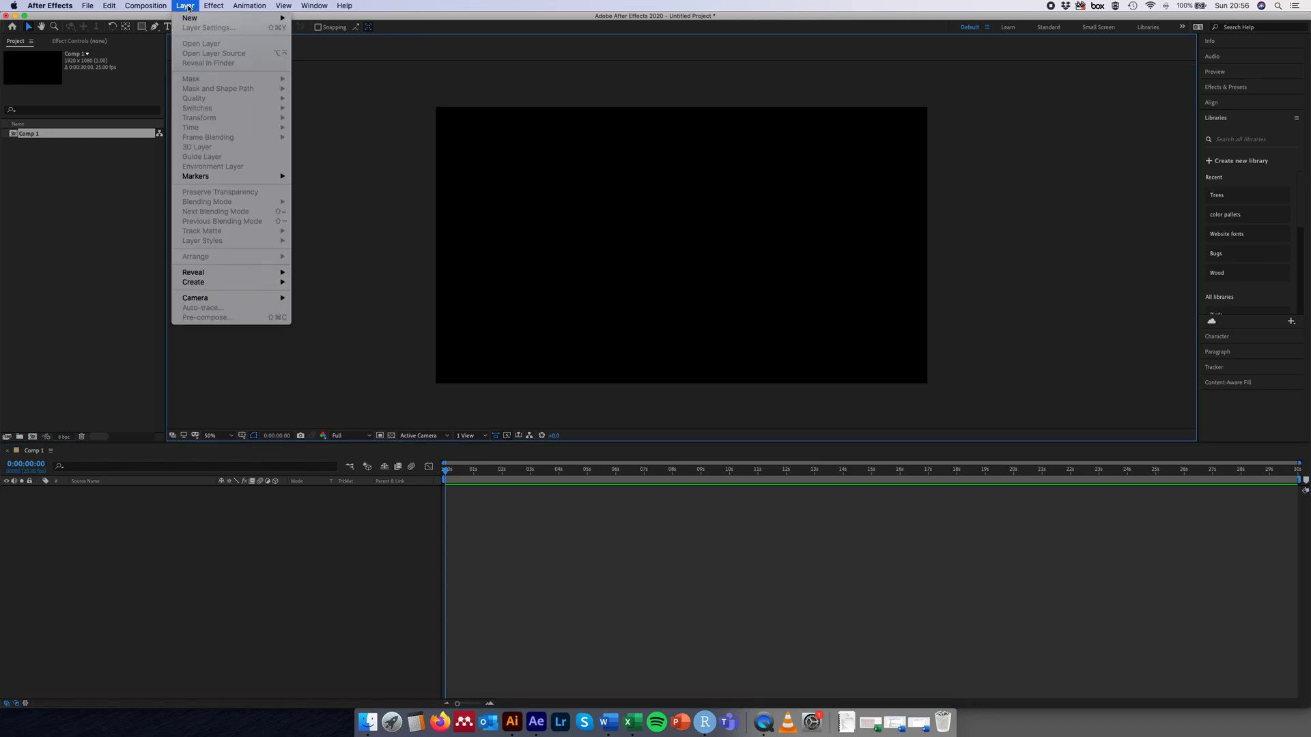
mouse_move(191, 19)
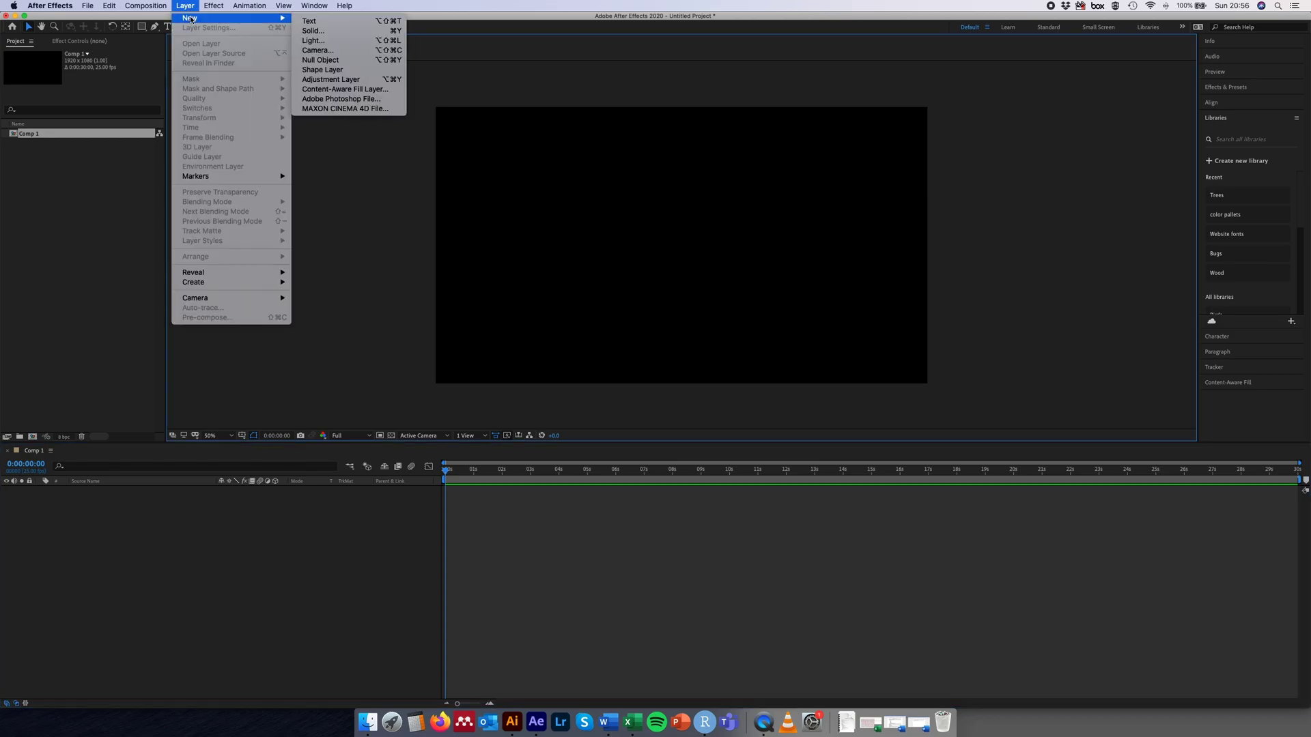
left_click(335, 32)
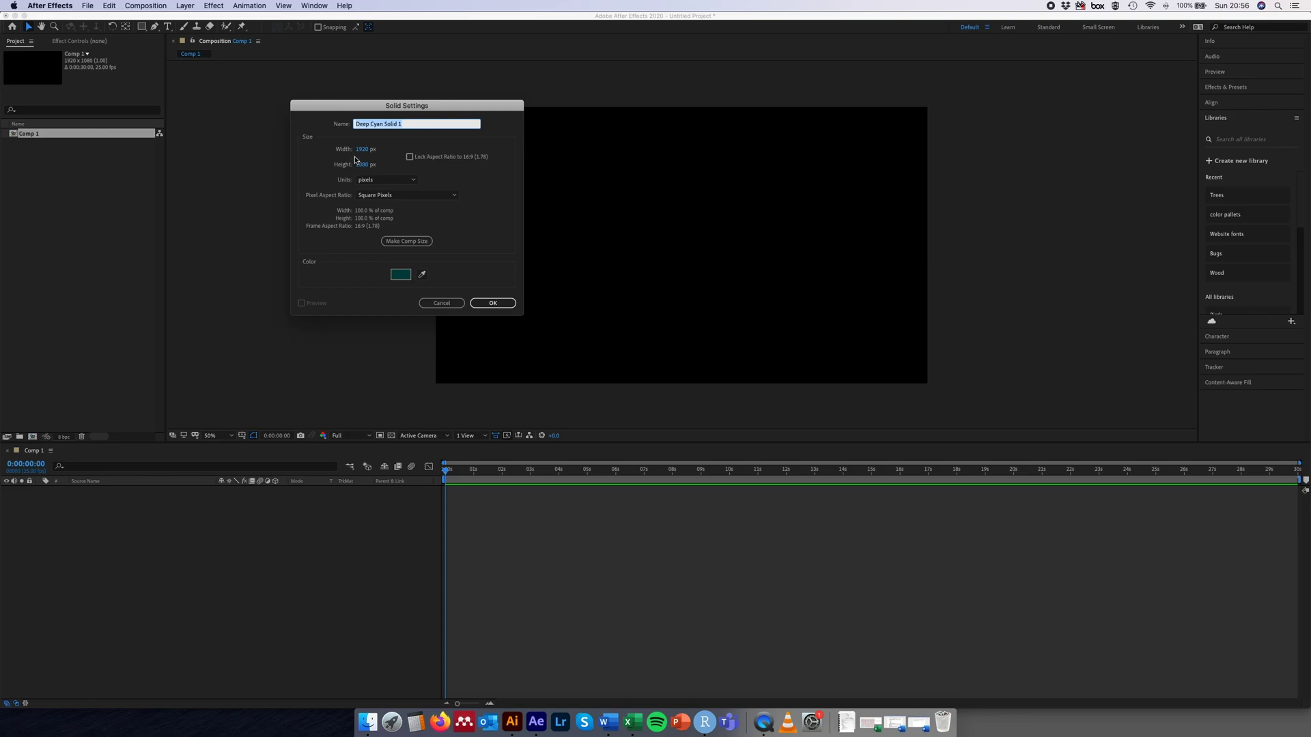
left_click(403, 280)
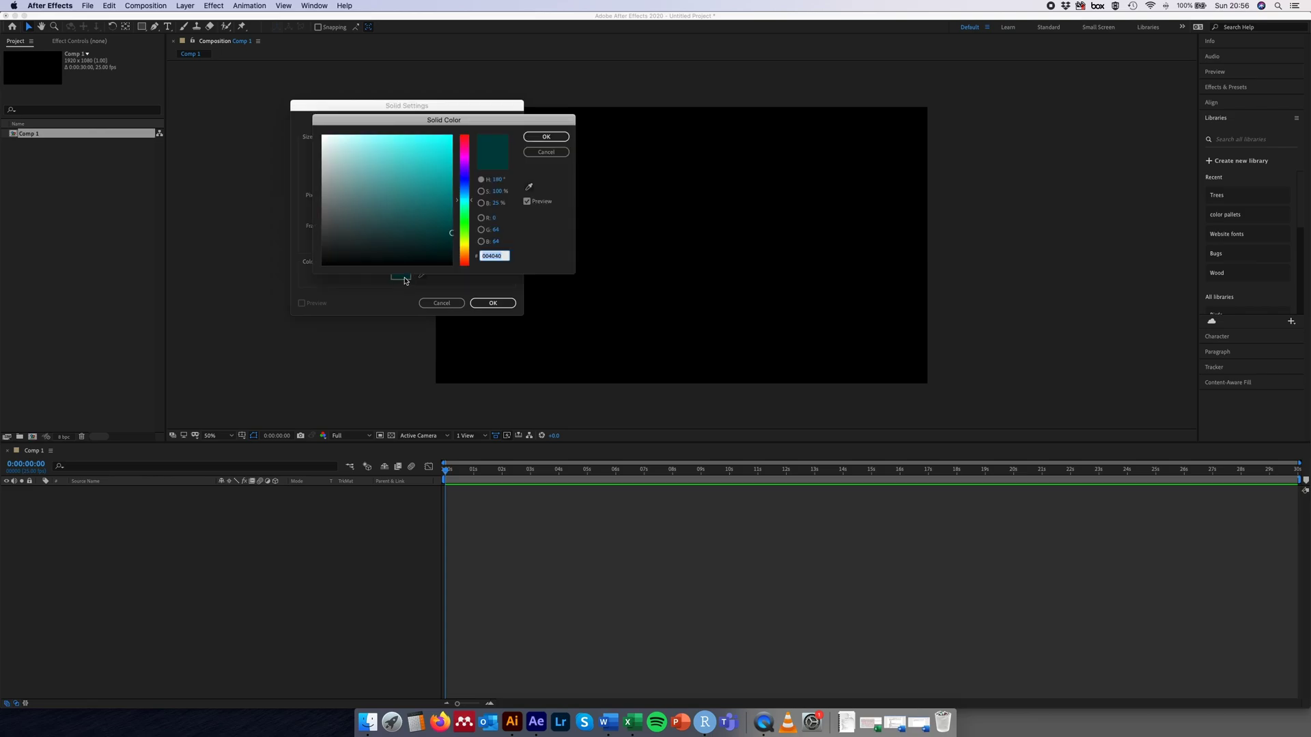
left_click(483, 258)
left_click(546, 137)
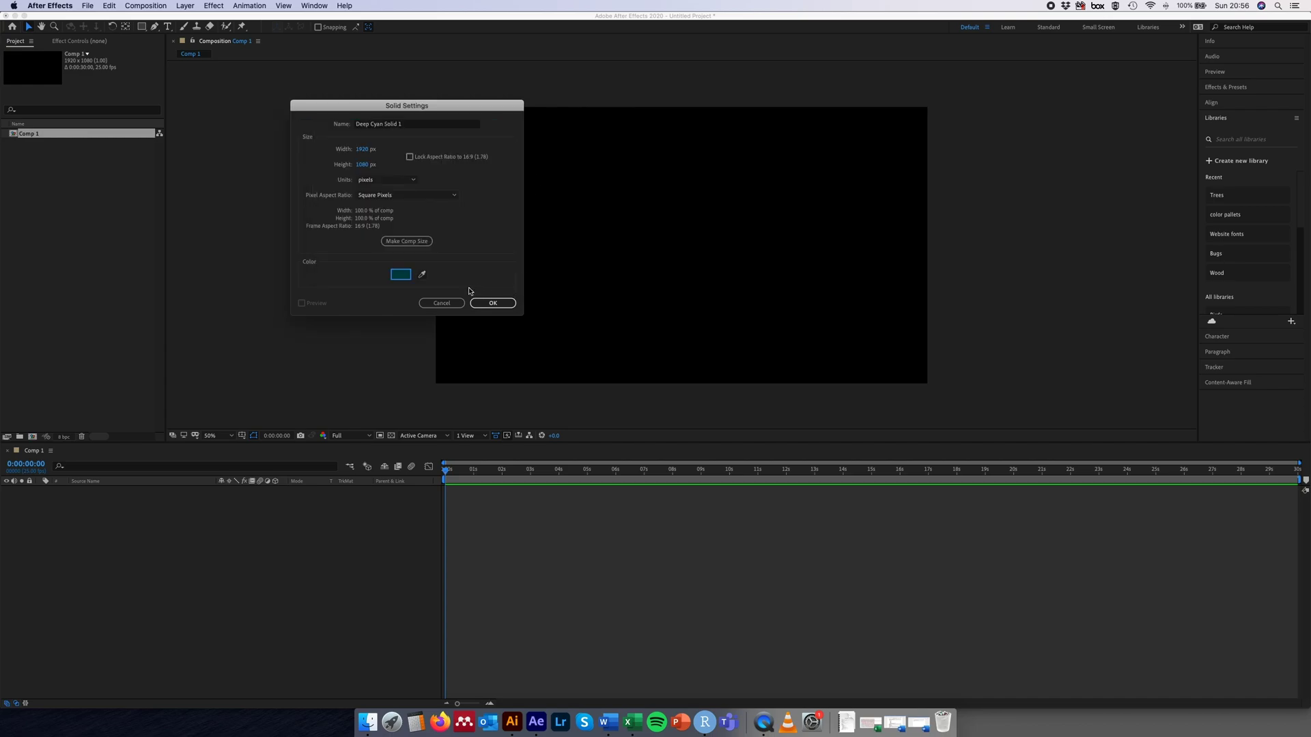
left_click(487, 303)
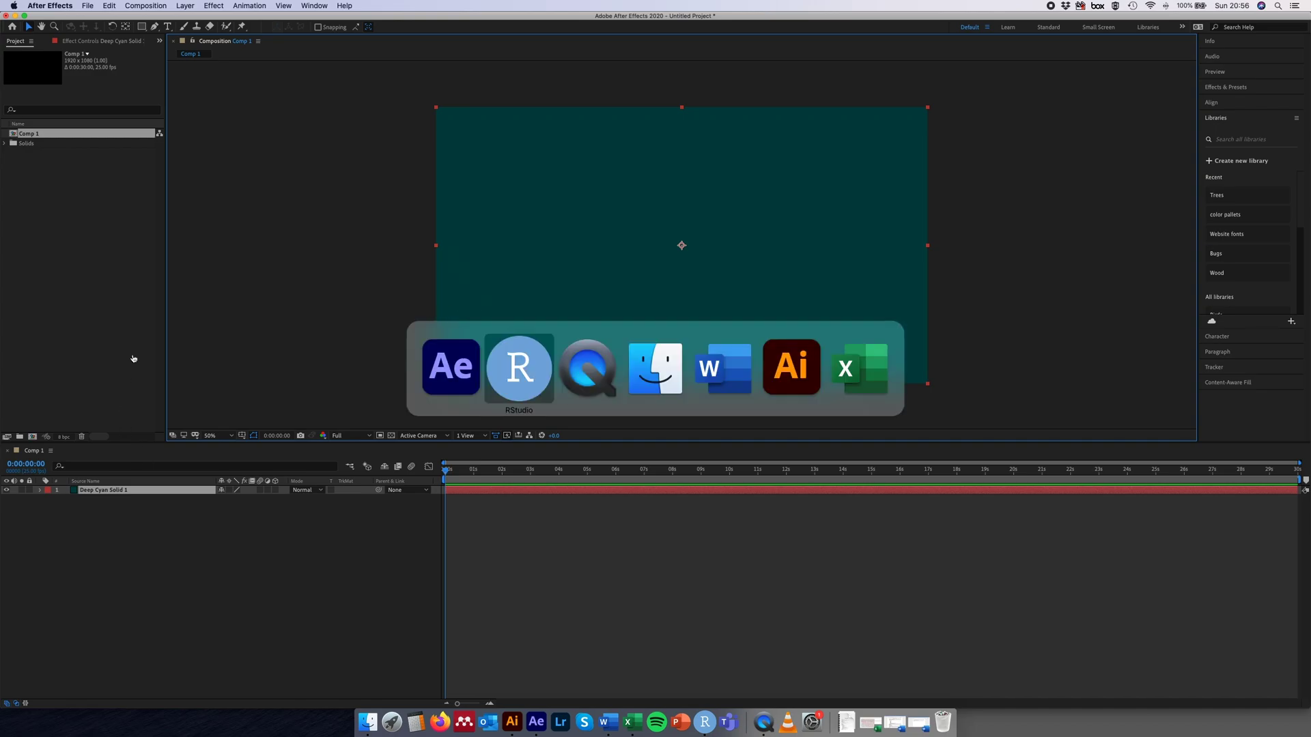
key("super+Tab")
key("super+Tab")
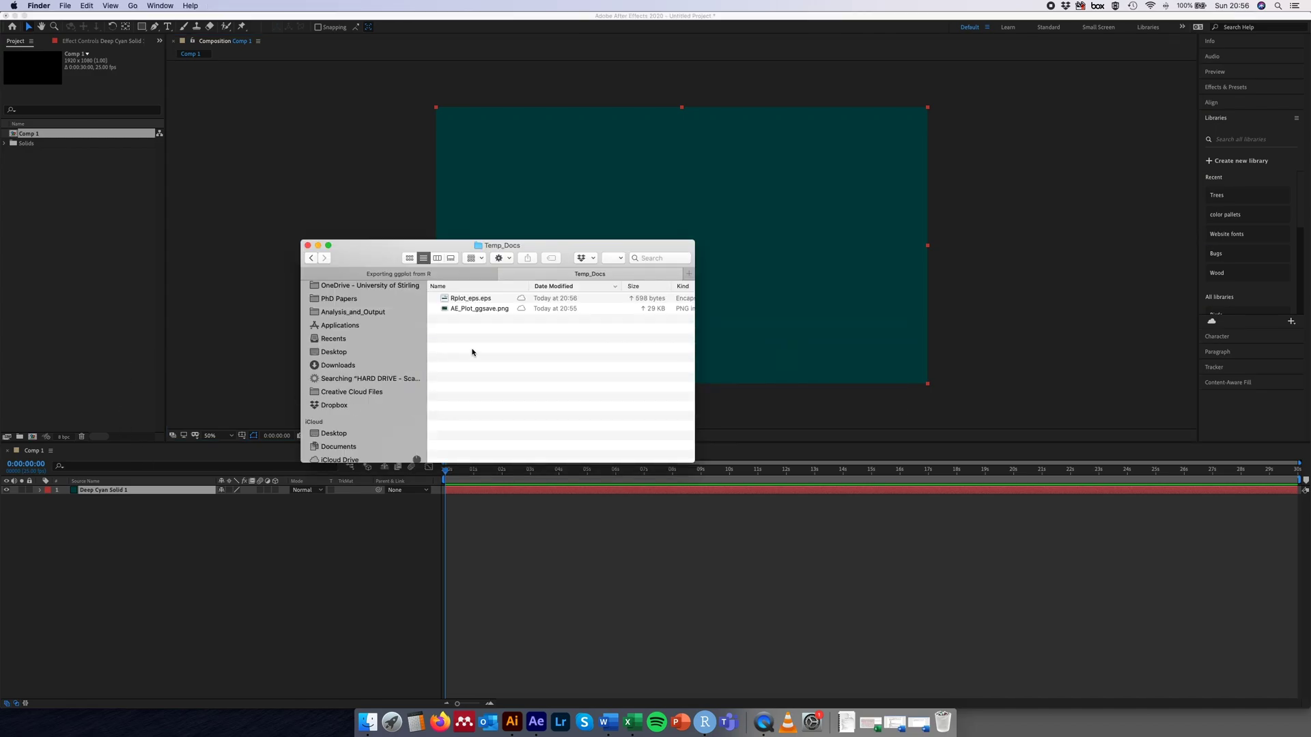
Import AE_Plot_ggsave.png and place it in Comp 1 above the cyan solid.
left_click(500, 313)
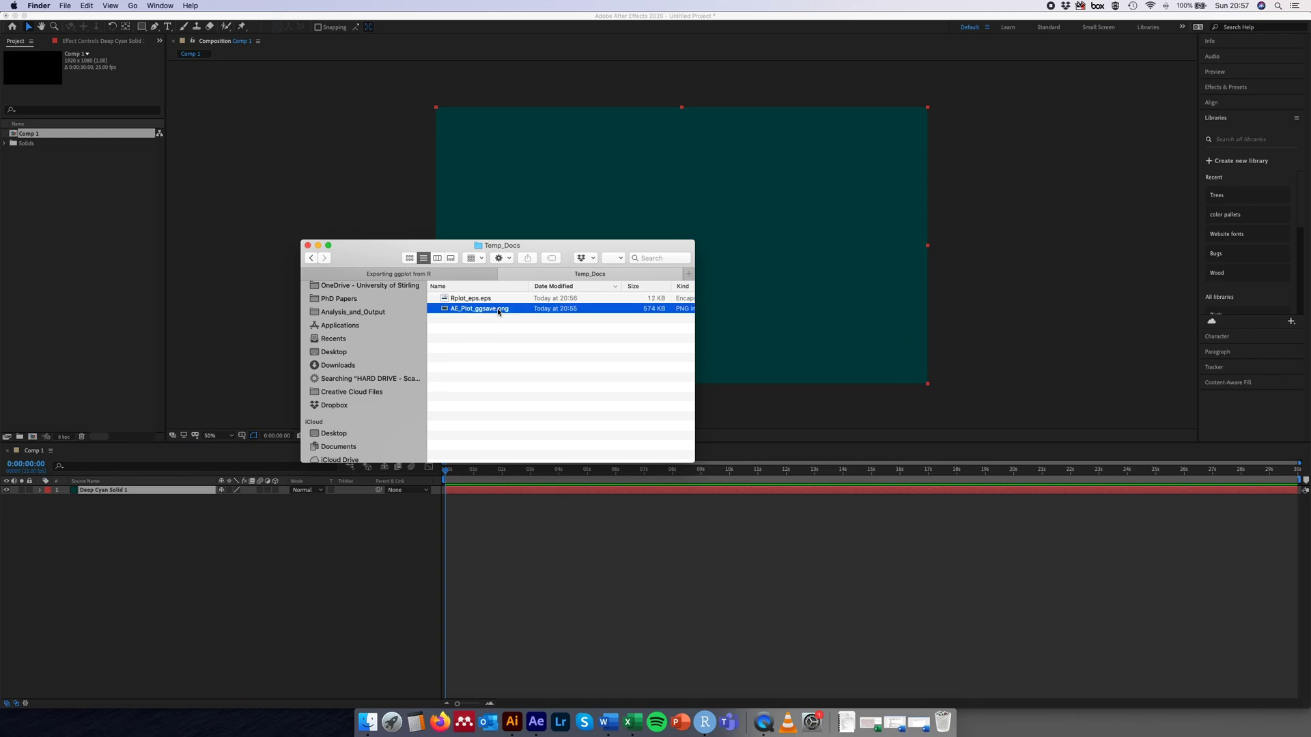
left_click_drag(505, 311, 71, 190)
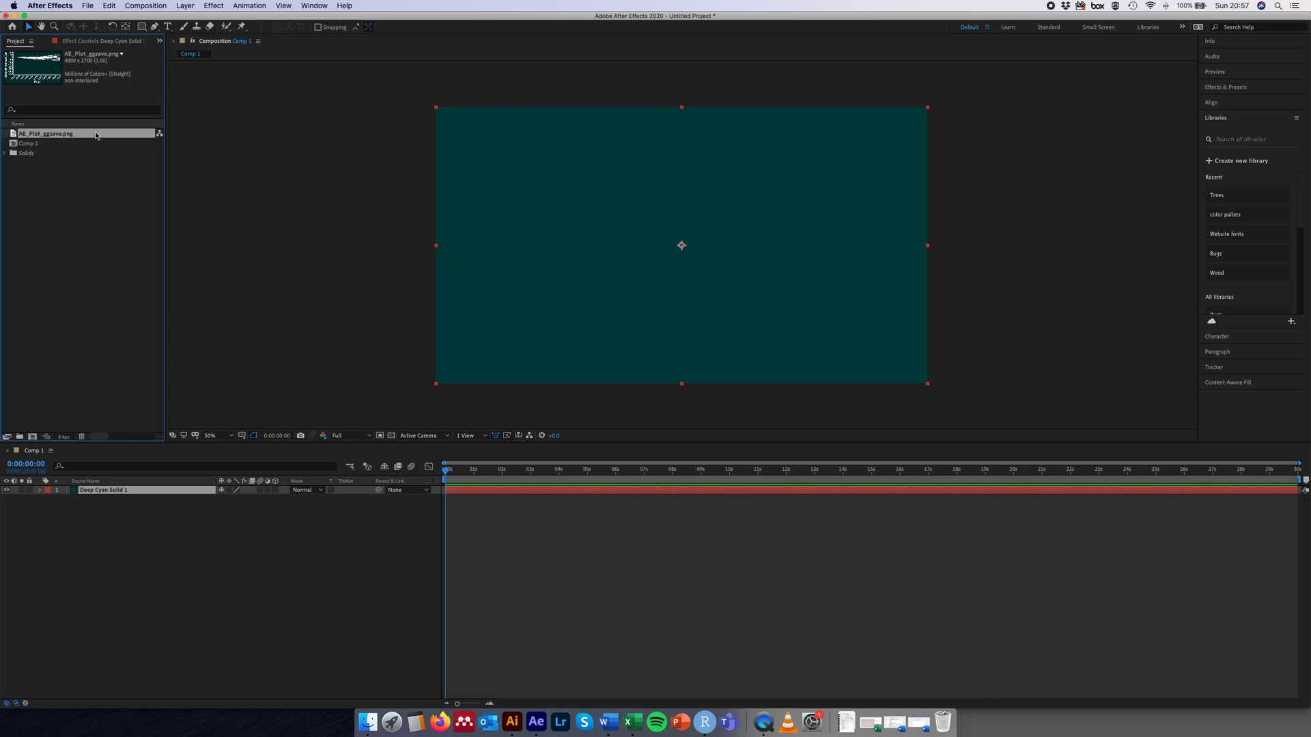
left_click_drag(96, 134, 101, 490)
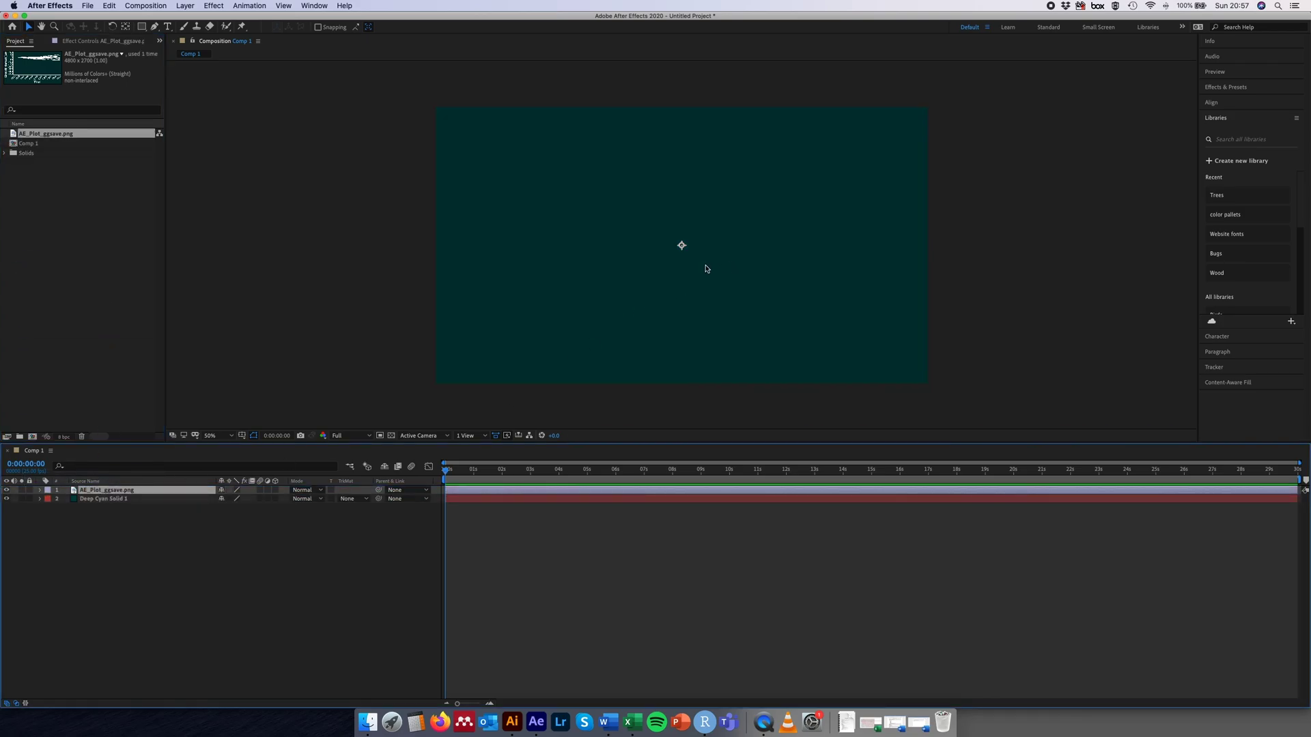
Scale the plot layer down proportionally so it sits inside the frame.
scroll(706, 269, "down", 4)
left_click(835, 333)
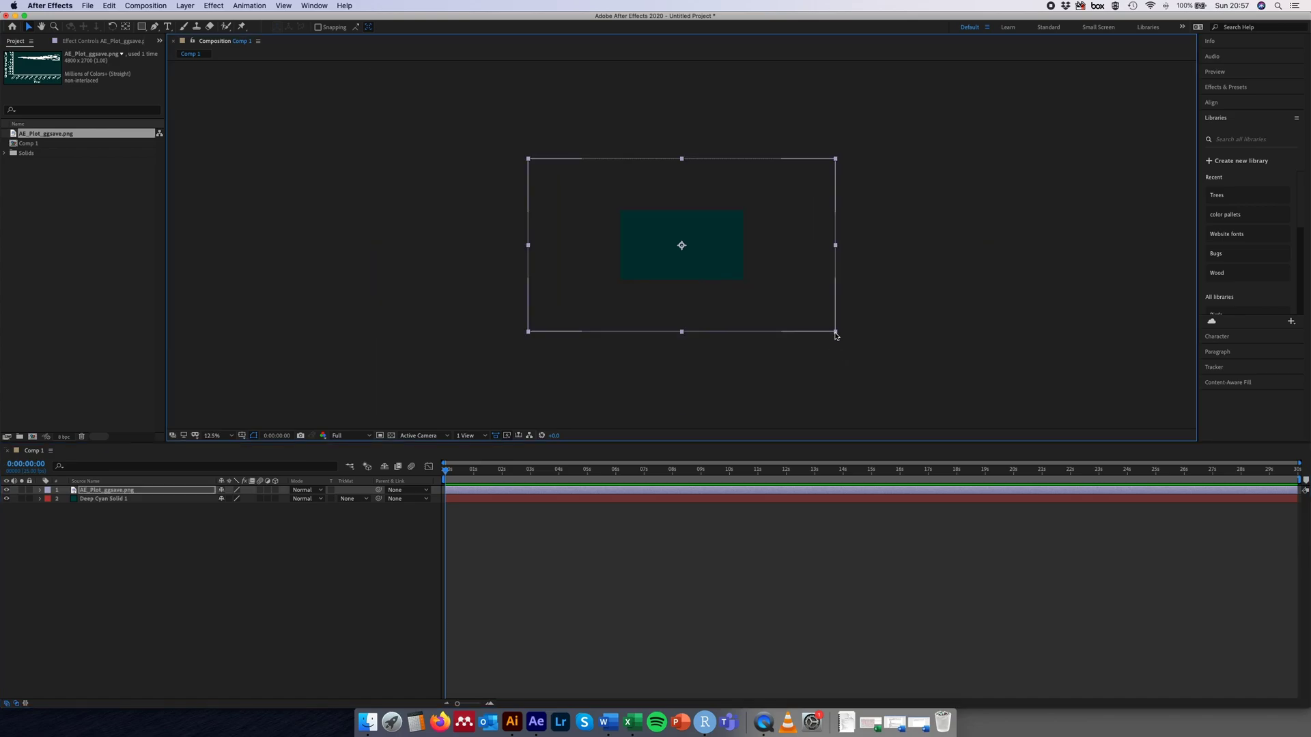
left_click_drag(836, 335, 741, 275)
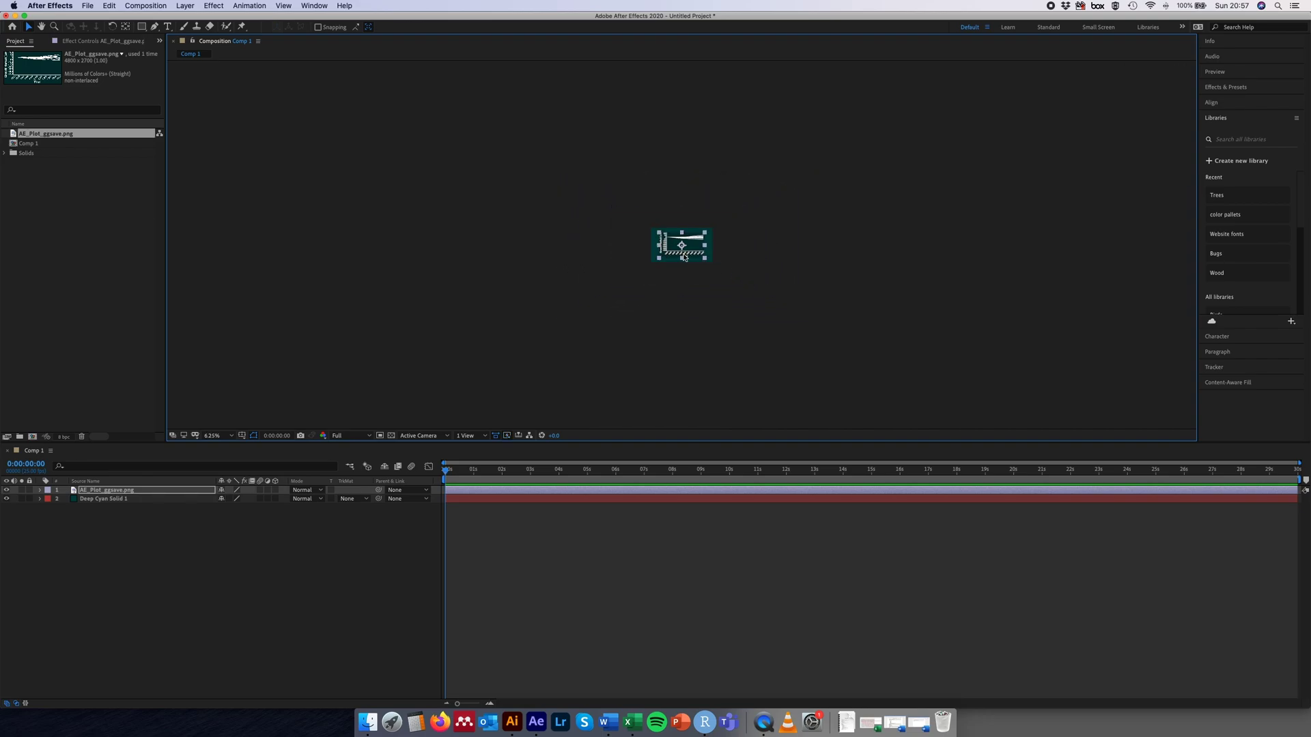
key("period")
key("period")
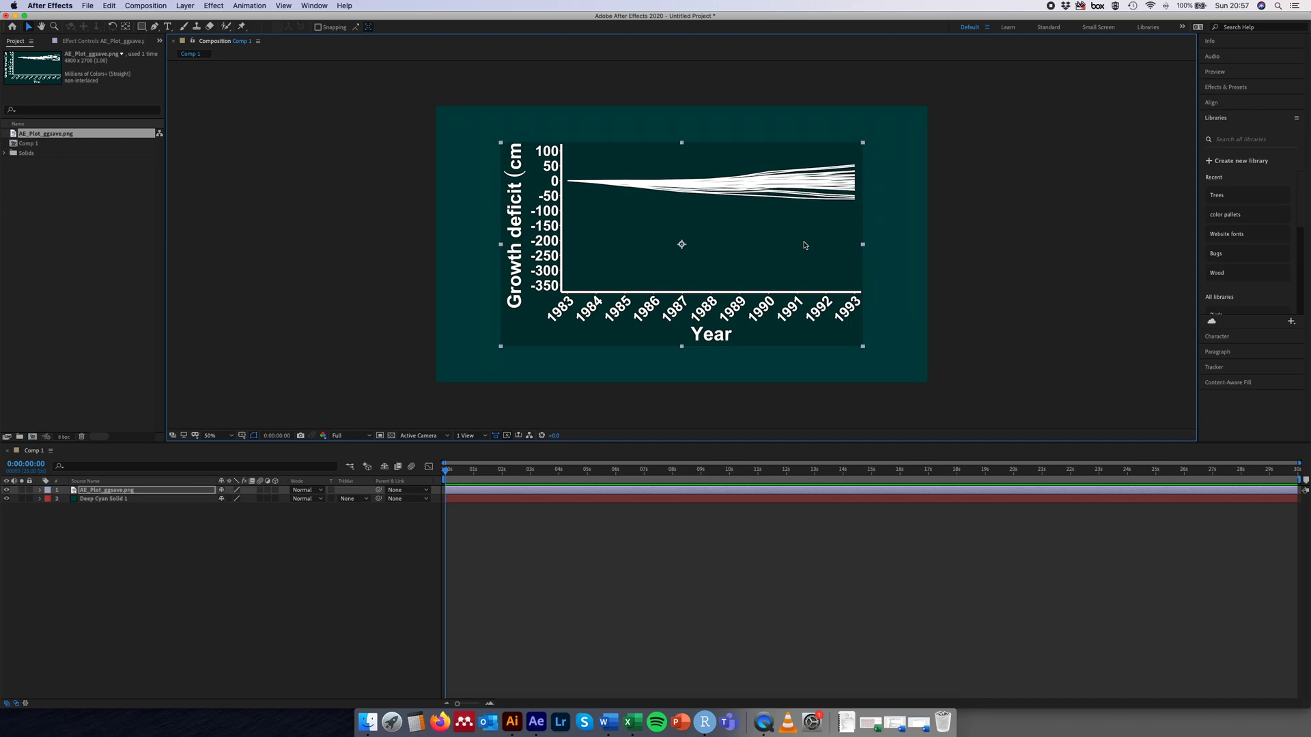
left_click(913, 237)
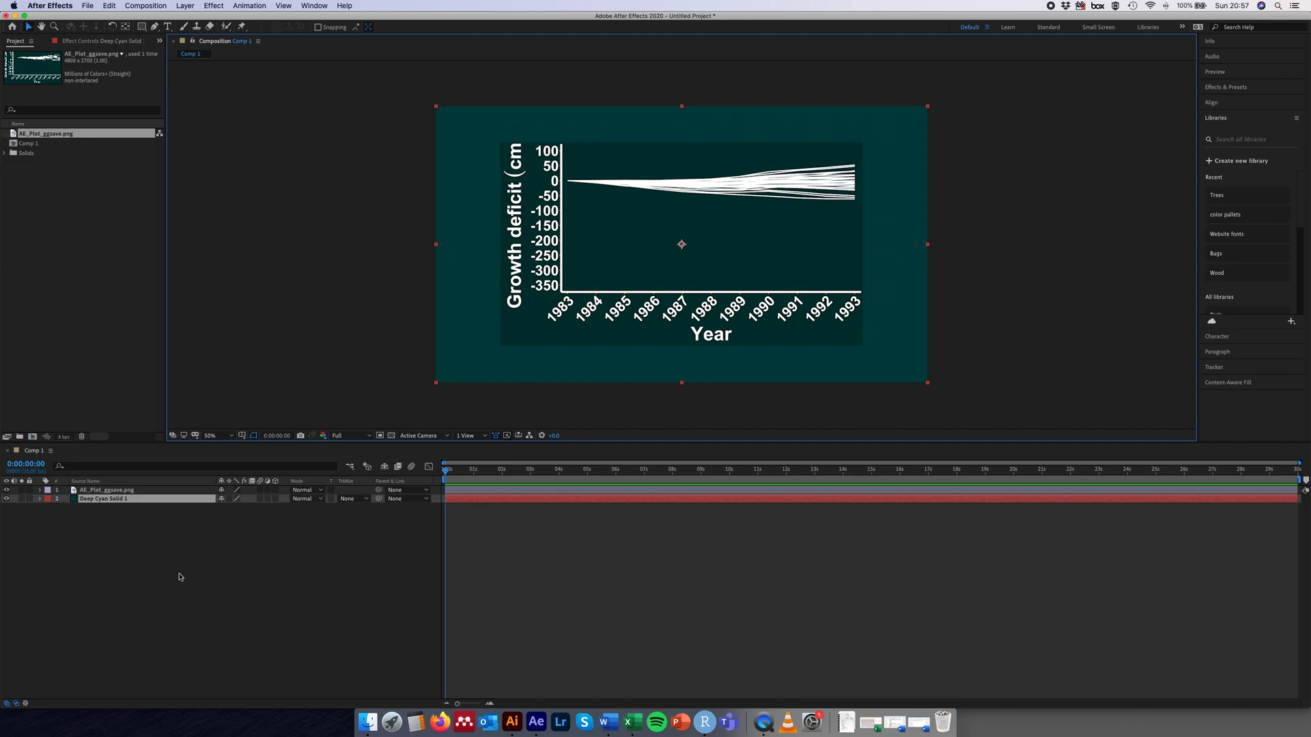
Import Rplot_eps.eps and place it in Comp 1 as the top layer.
key("super+Tab")
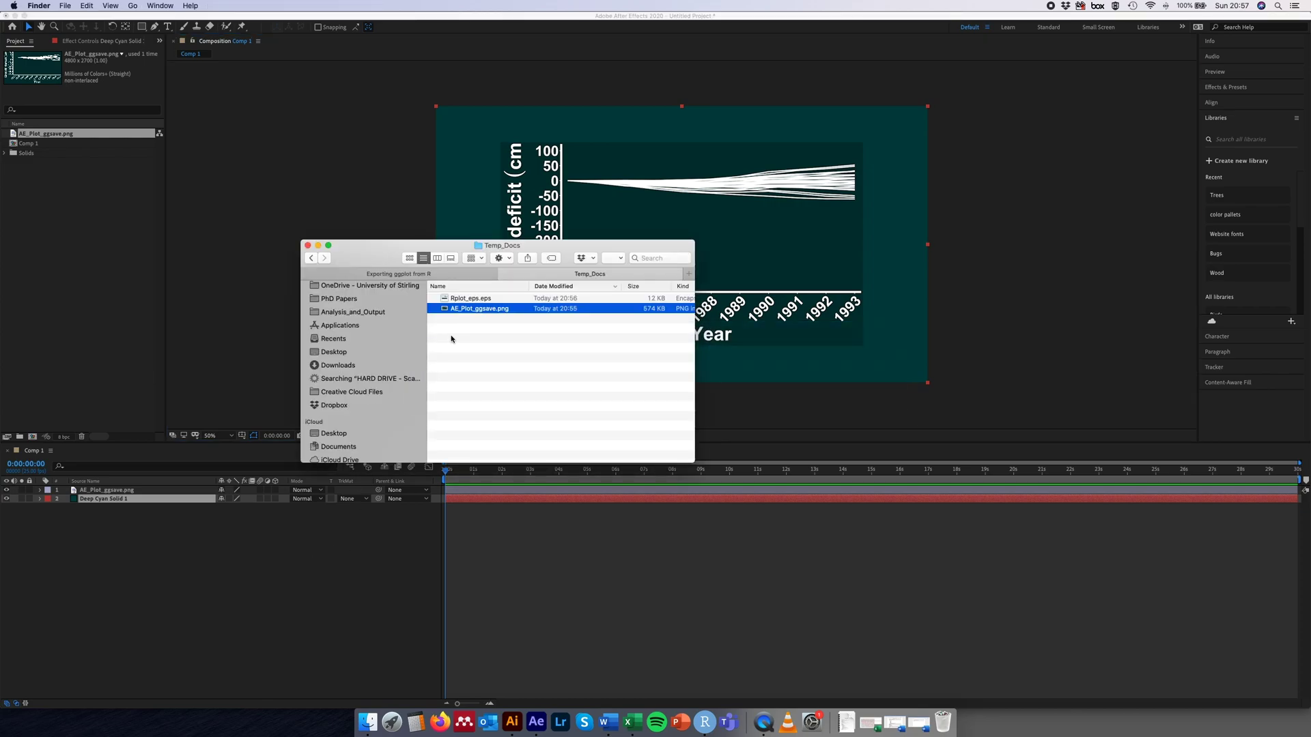
left_click(509, 301)
left_click_drag(508, 300, 56, 239)
left_click_drag(60, 155, 93, 491)
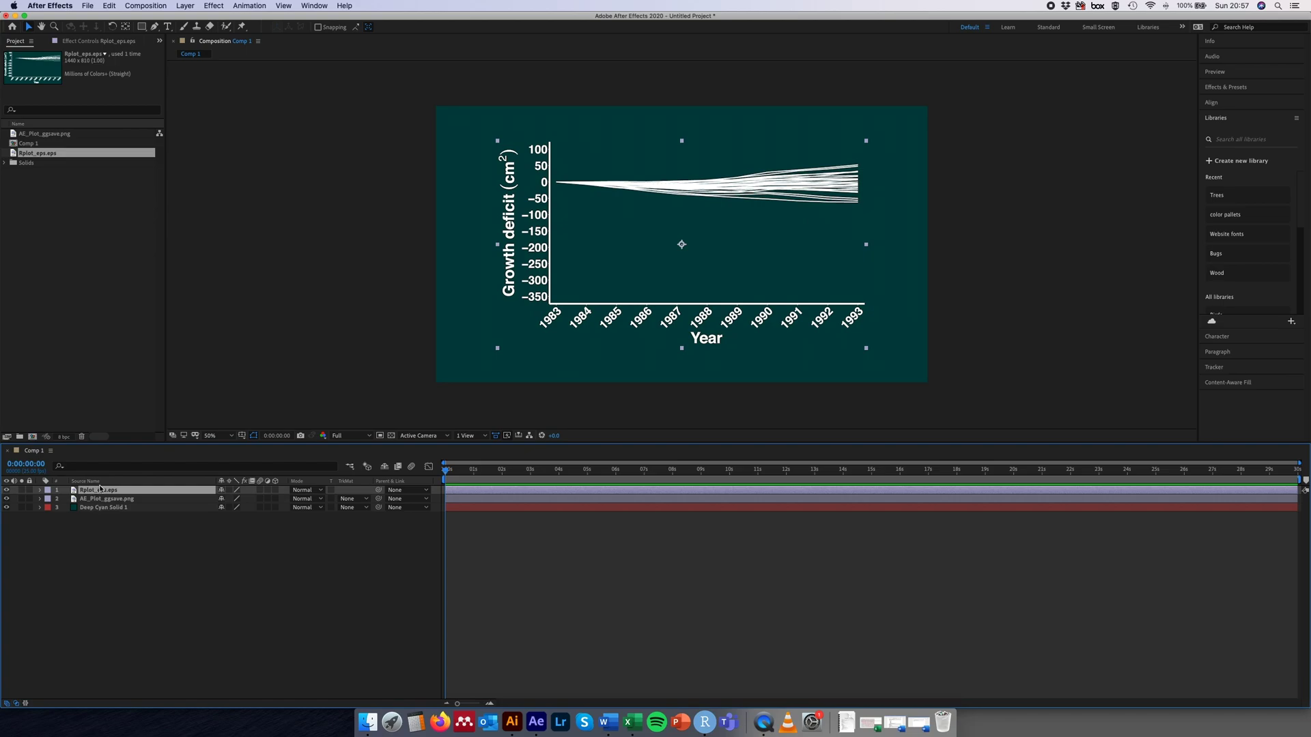
Toggle the PNG and EPS layer visibility to compare them, leaving the EPS shown.
left_click(7, 500)
left_click(6, 499)
left_click(6, 490)
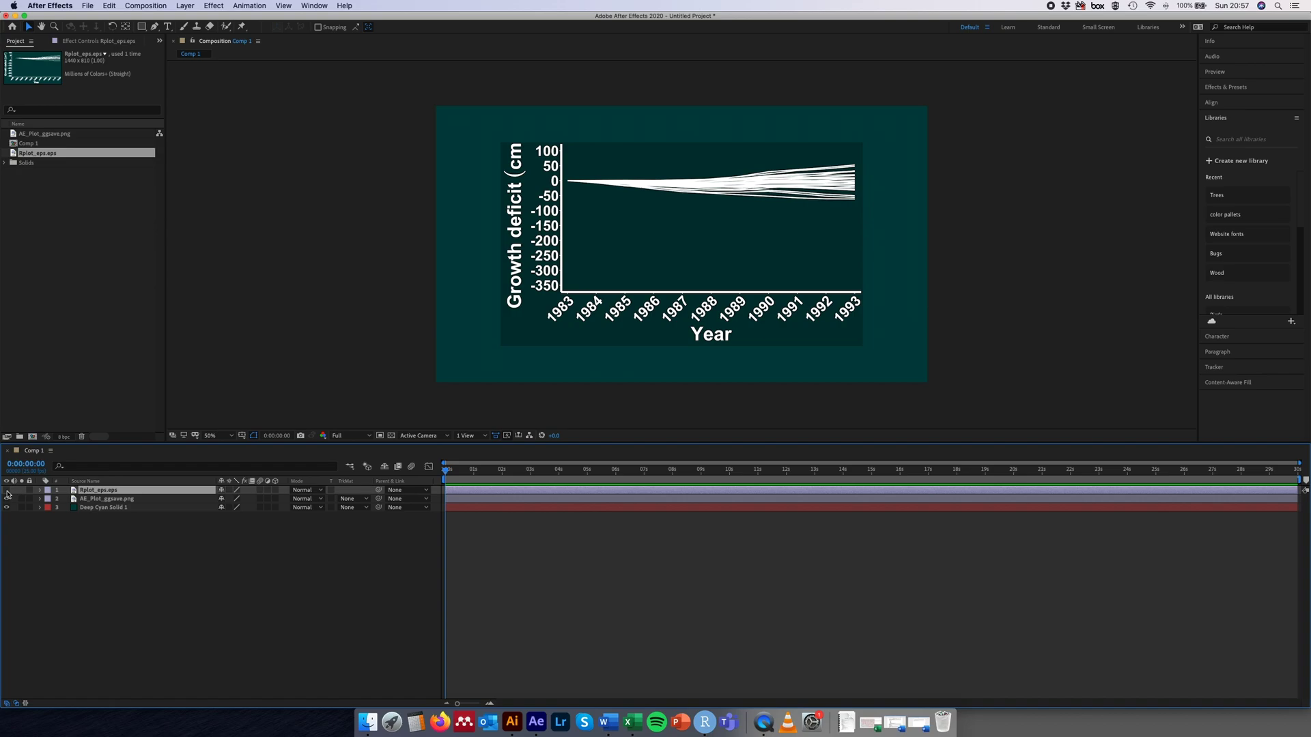
left_click(7, 491)
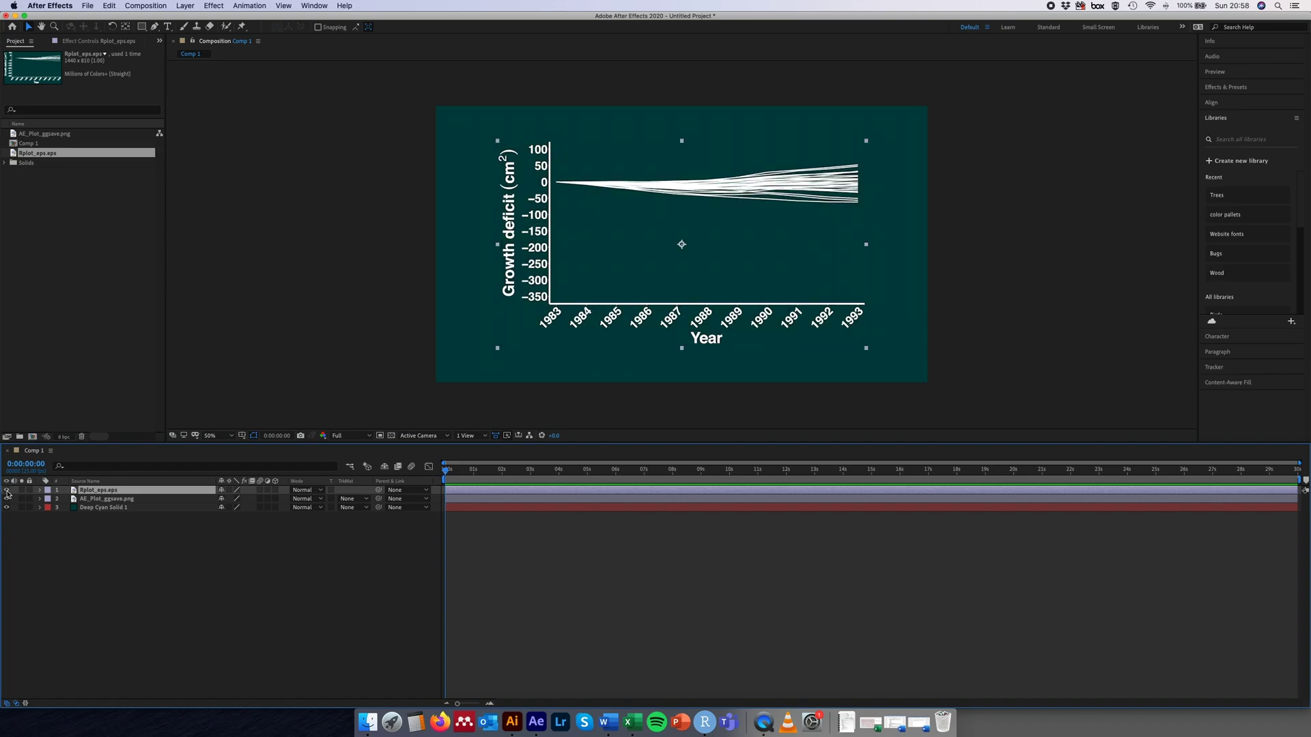